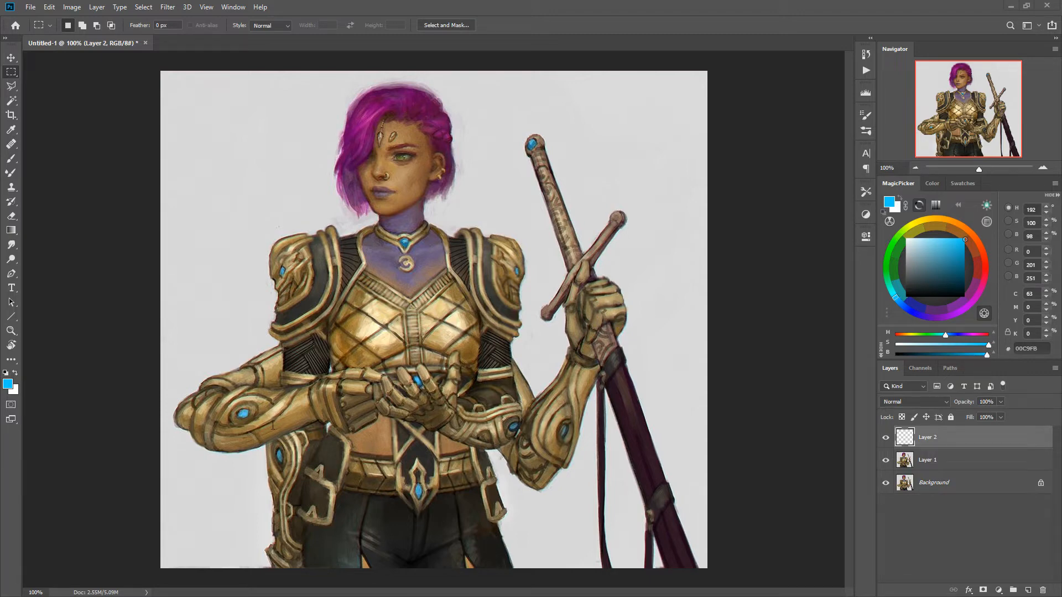
- Sketch a small red stick-figure torso with head and arms on Layer 2, in the empty background beside the character's head
right_click(530, 352)
left_click(535, 319)
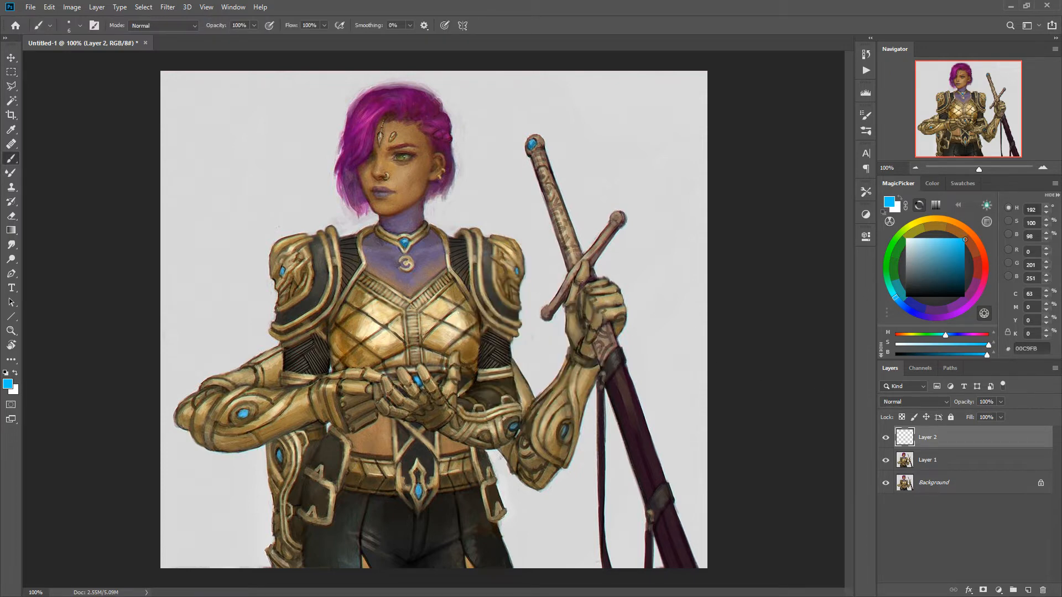
left_click(984, 257)
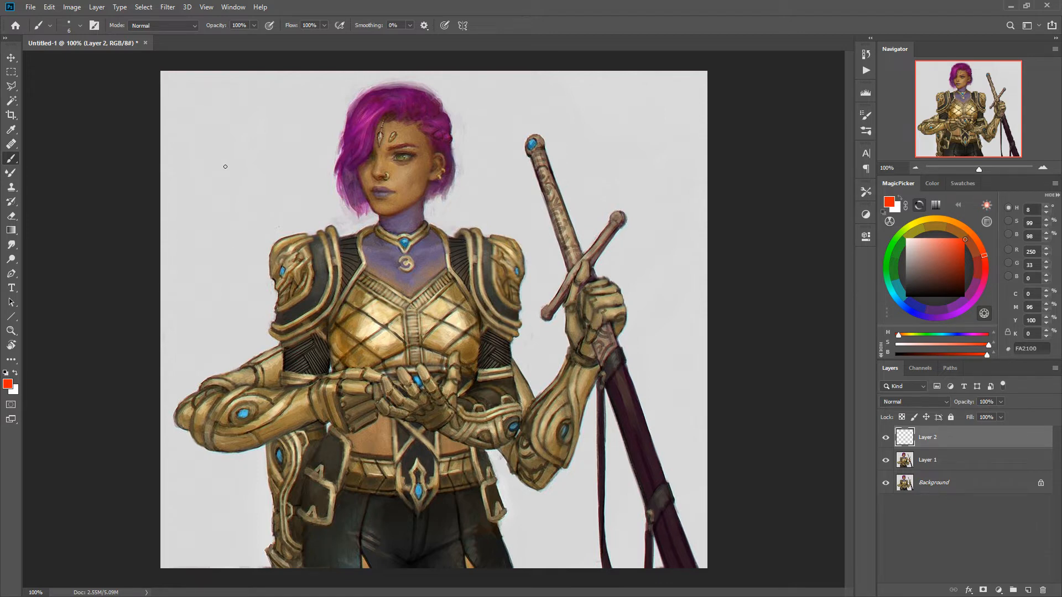
mouse_move(243, 118)
left_mouse_down()
mouse_move(241, 136)
mouse_move(228, 136)
mouse_move(247, 151)
mouse_move(217, 179)
mouse_move(253, 166)
mouse_move(249, 184)
left_mouse_up()
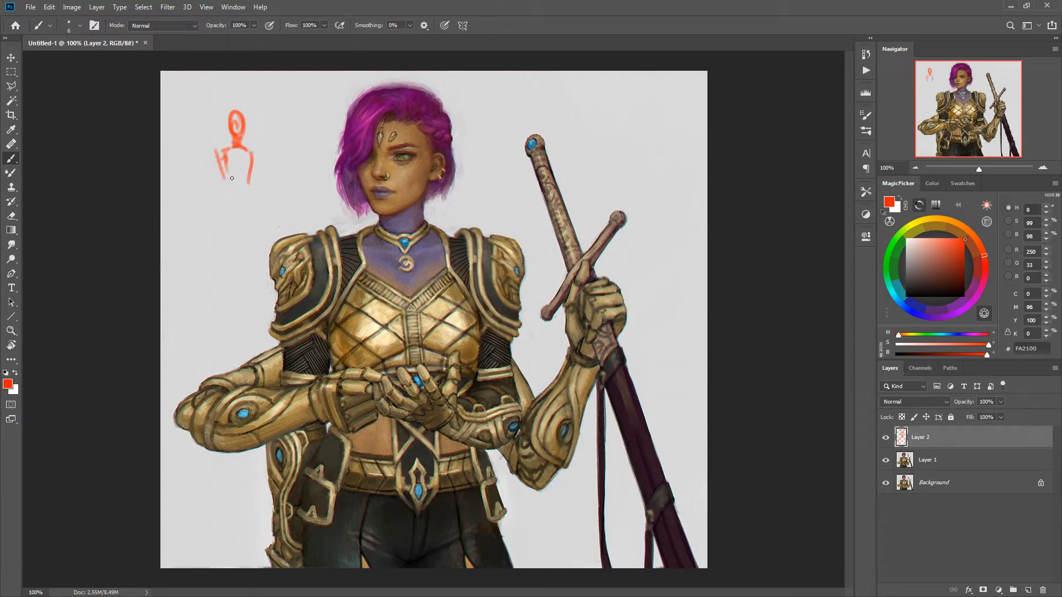
left_click(239, 188)
left_click_drag(252, 158, 269, 212)
left_click_drag(264, 176, 270, 202)
mouse_move(250, 166)
left_mouse_down()
mouse_move(254, 186)
mouse_move(212, 189)
mouse_move(215, 170)
left_mouse_up()
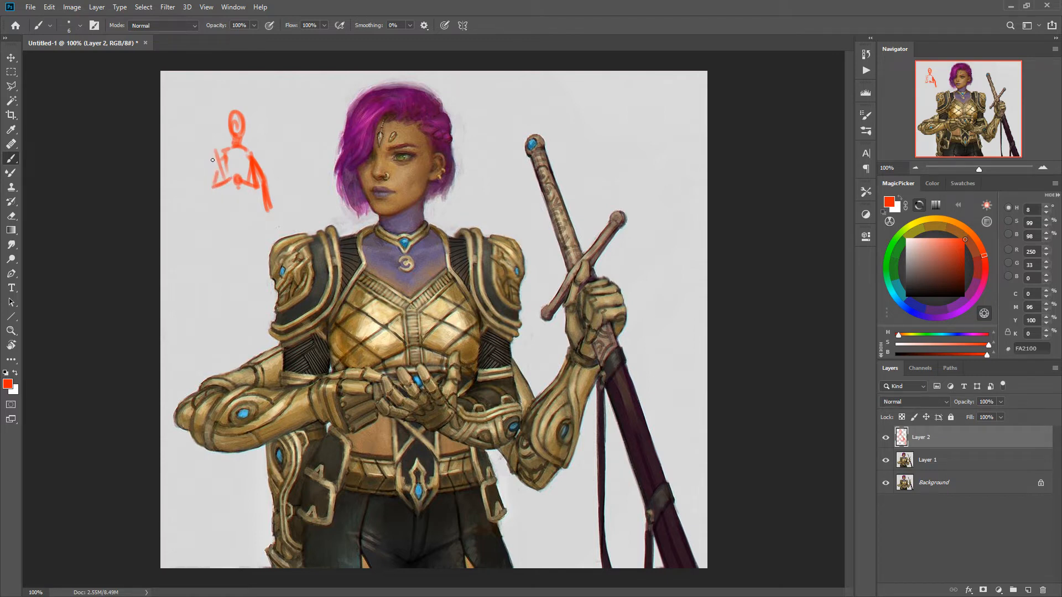
left_click_drag(217, 154, 204, 187)
- Set up the Dodge tool with a 29 px brush, 6% exposure and the Midtones range
left_click(11, 259)
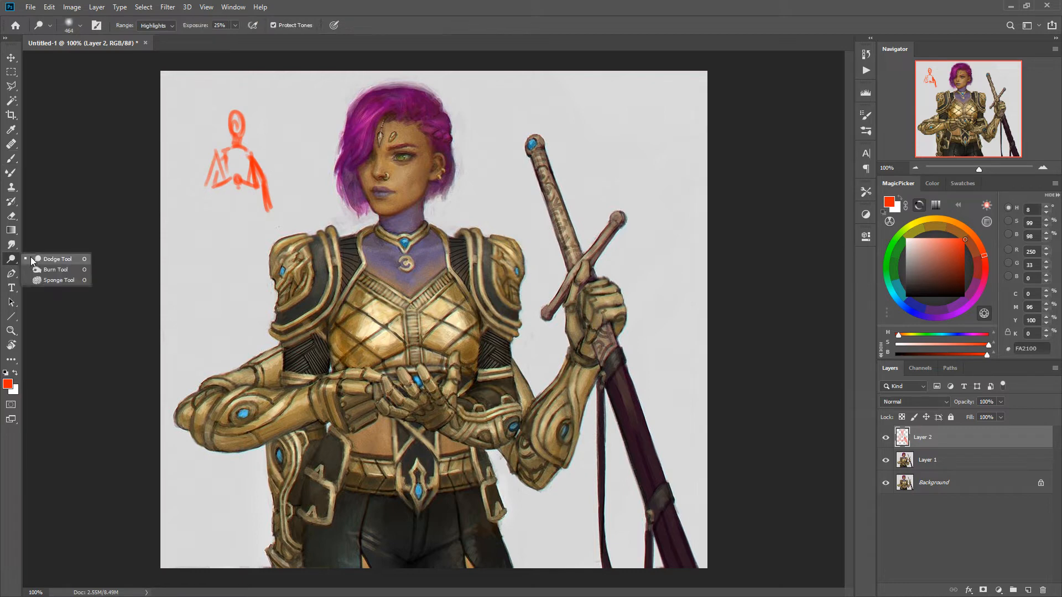
left_click(33, 260)
right_click(346, 299)
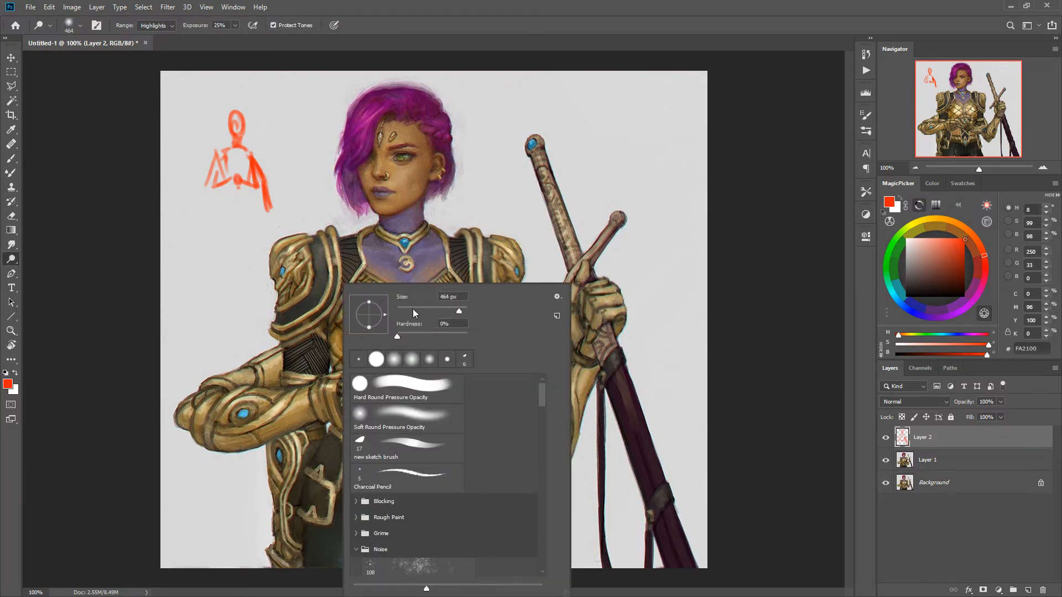
left_click_drag(413, 313, 408, 312)
left_click_drag(200, 30, 189, 30)
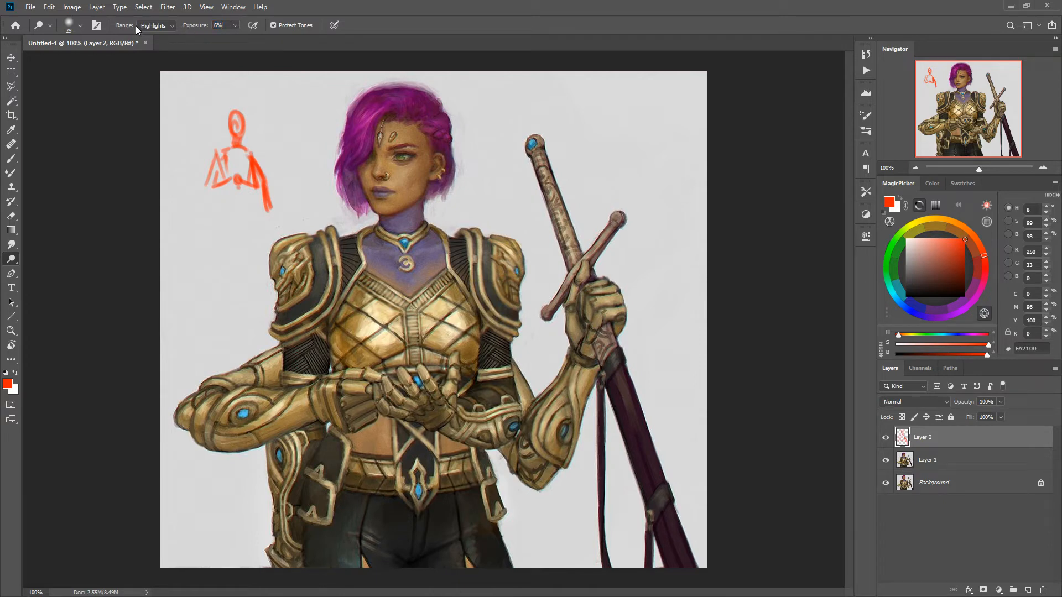
left_click(155, 26)
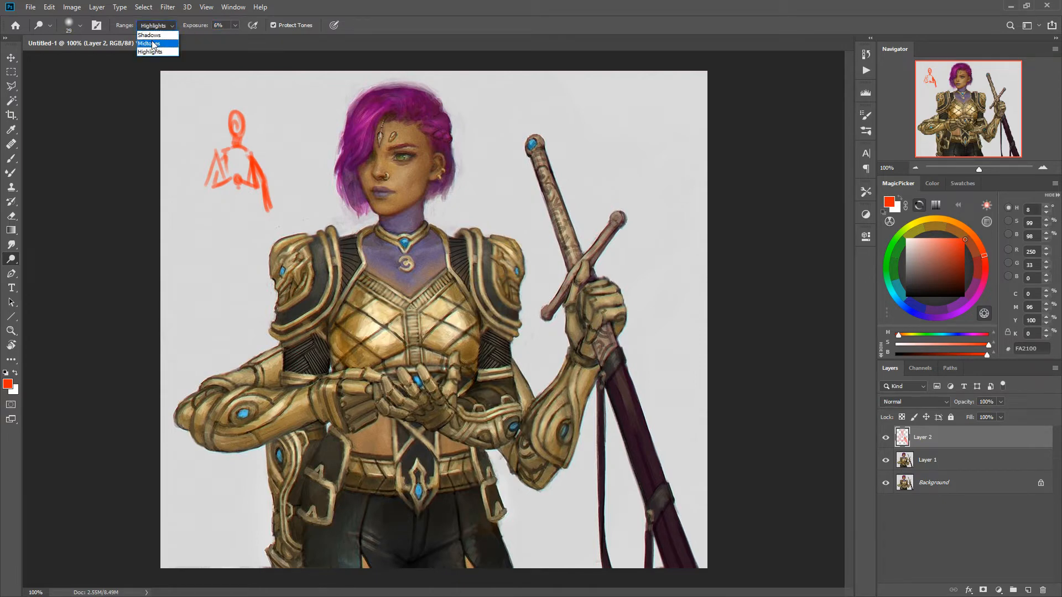
left_click(149, 43)
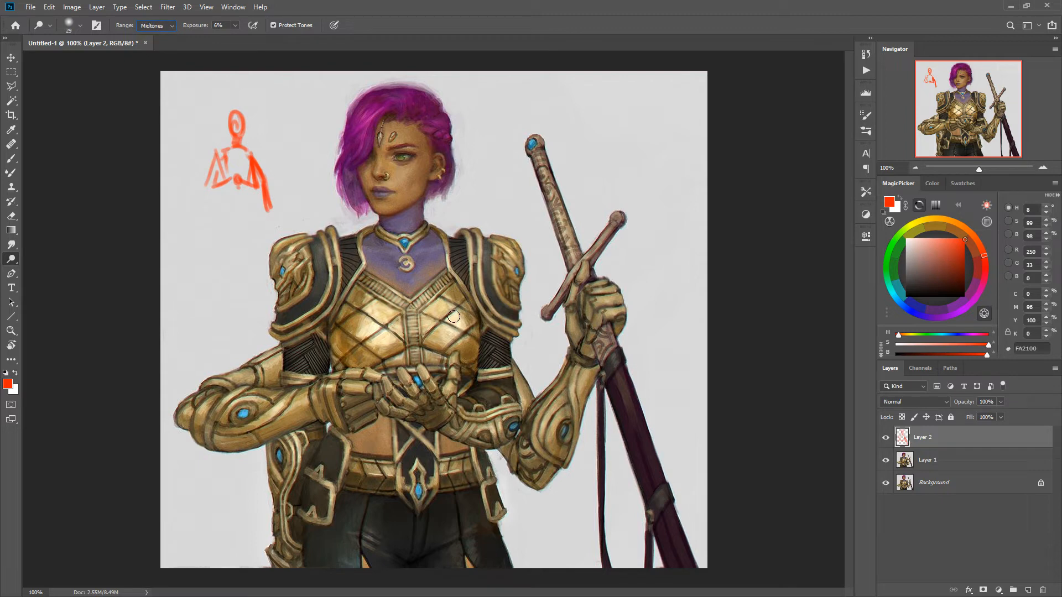
- On Layer 1, dodge the breastplate with a 50 px brush and the cupped gauntlet with a 20 px brush
key("alt+bracketleft")
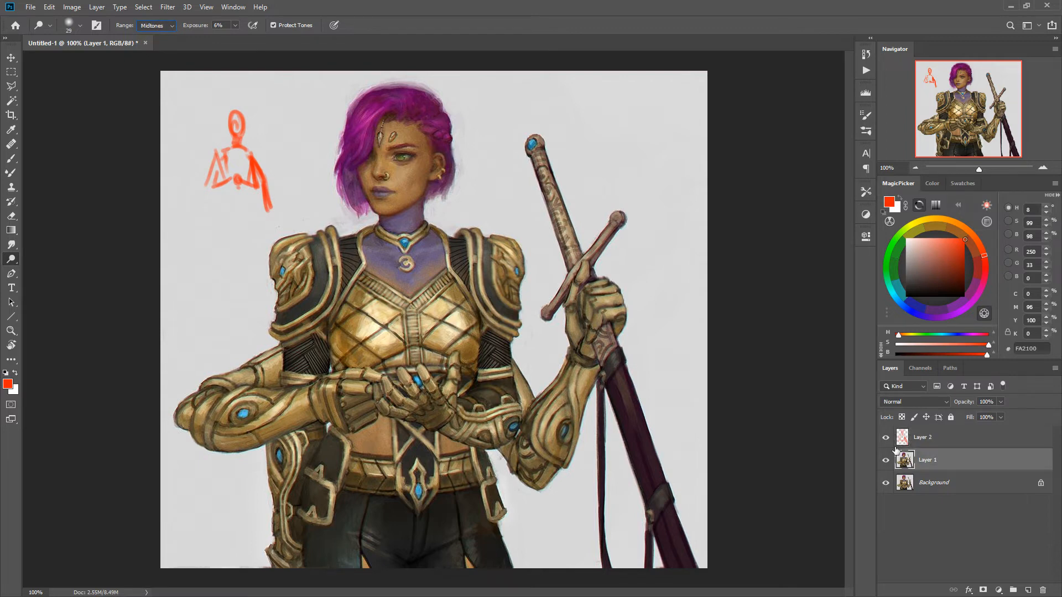
right_click(448, 317)
left_click_drag(519, 313, 526, 315)
left_click(442, 320)
right_click(447, 359)
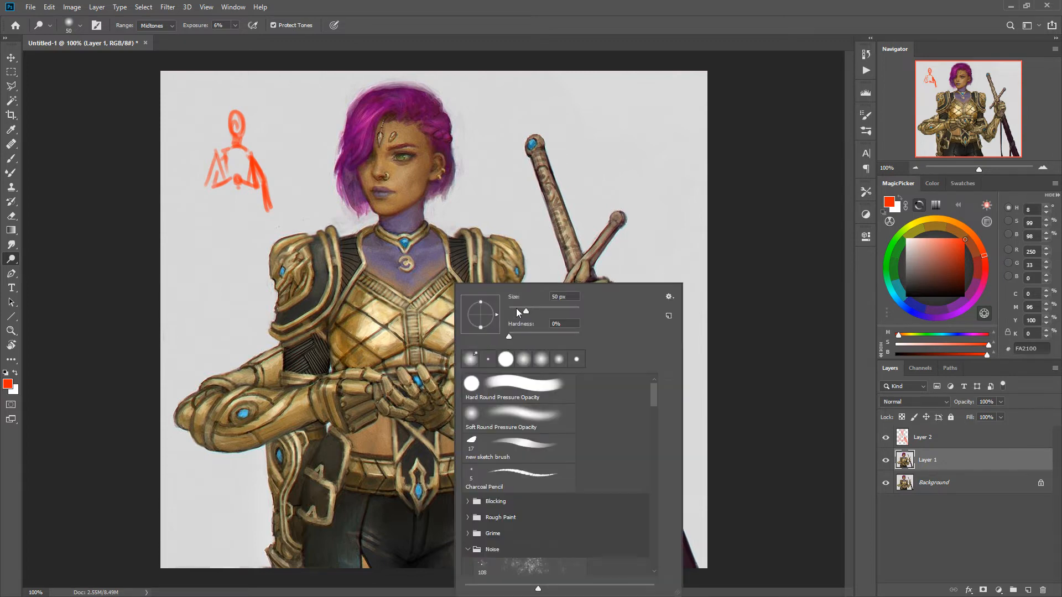
left_click_drag(519, 312, 513, 314)
left_click(420, 373)
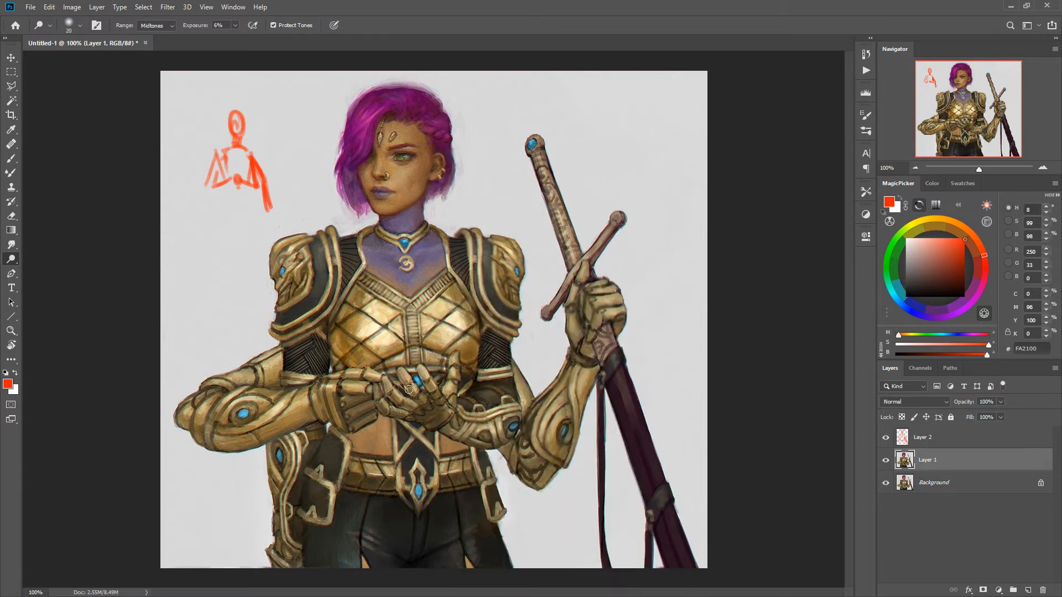
- Switch to the Brush tool in Color Dodge mode and sample the golden brown from the breastplate's lower edge
middle_click(406, 380)
left_click(405, 331)
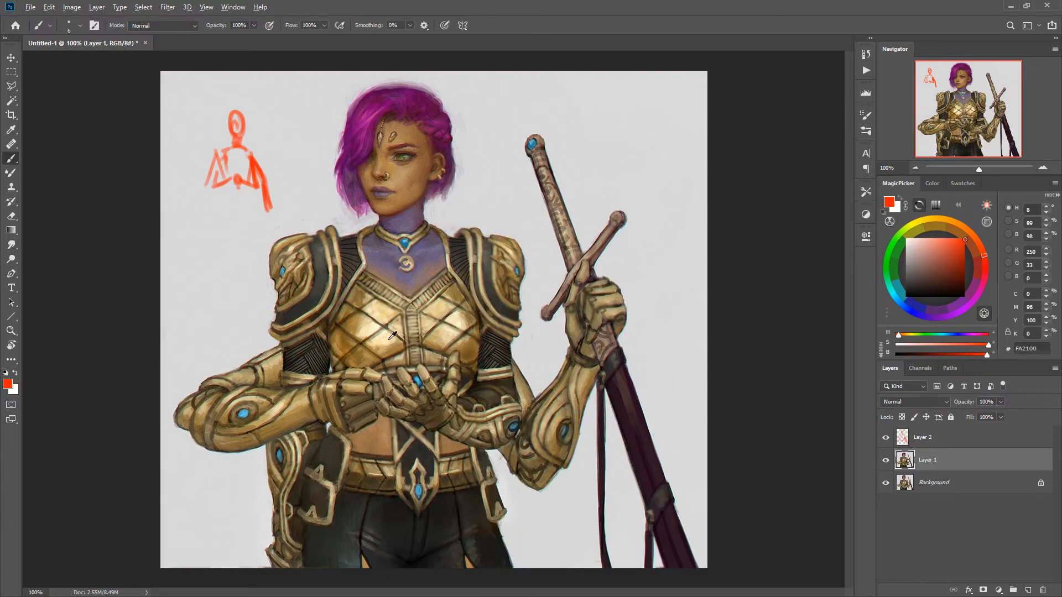
left_click(161, 25)
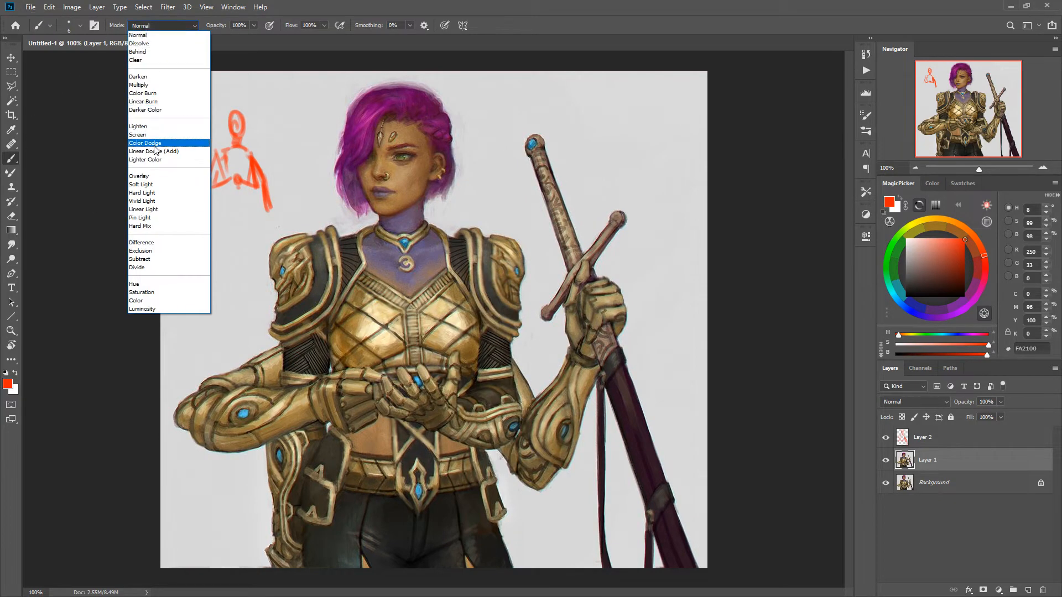
left_click(149, 143)
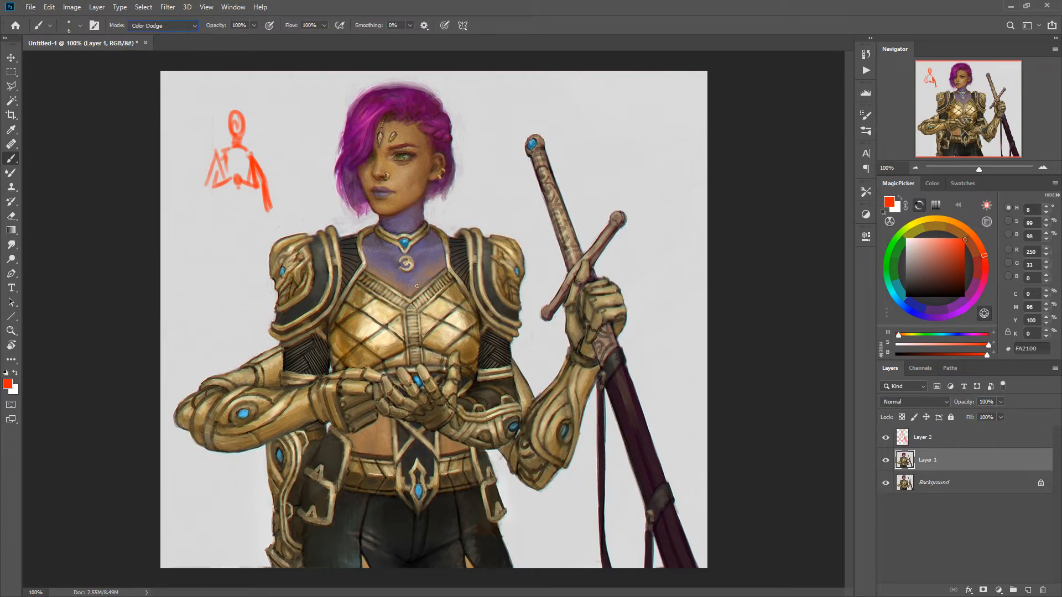
left_click(469, 349, "alt")
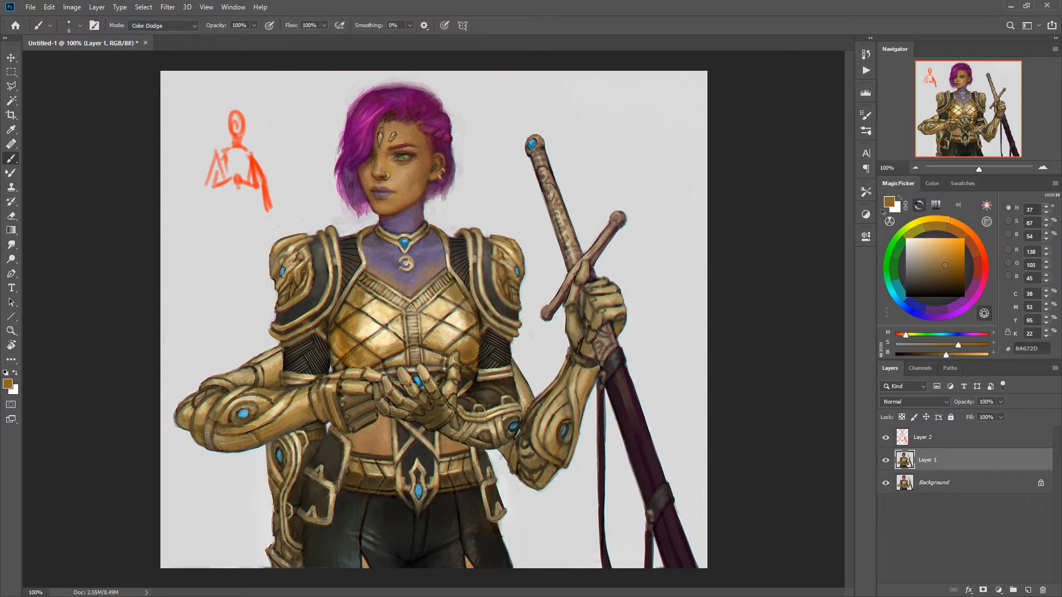
- Brush highlights onto the fingers of both gauntlets, with brush opacity at 30% and flow at 50%
left_click_drag(456, 357, 454, 364)
right_click(365, 231)
left_click(316, 266)
left_click(239, 190)
mouse_move(350, 372)
left_mouse_down()
mouse_move(325, 378)
mouse_move(344, 386)
left_mouse_up()
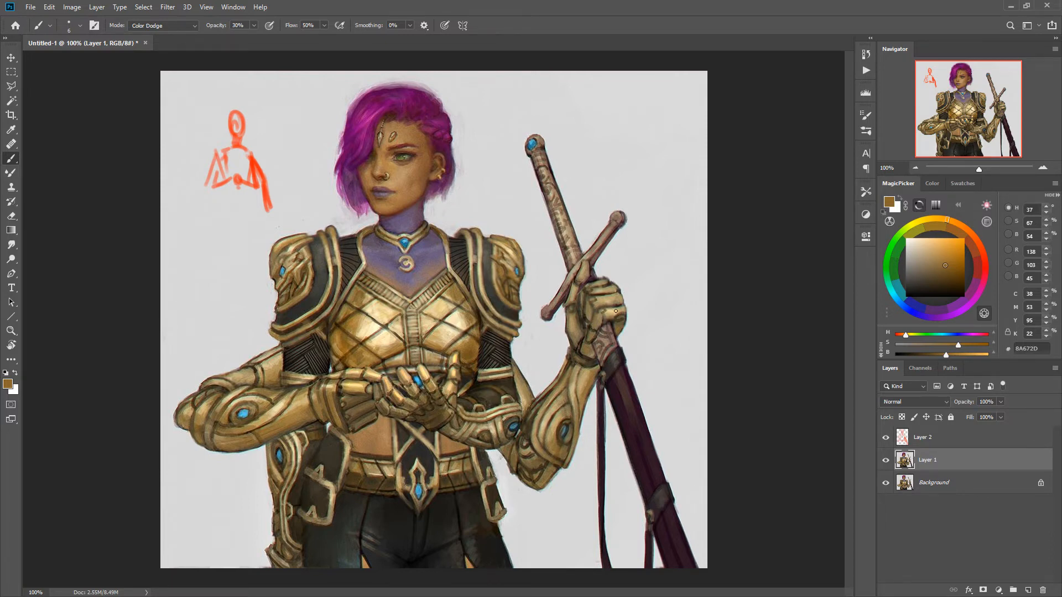
mouse_move(616, 310)
left_mouse_down()
mouse_move(593, 325)
mouse_move(596, 299)
left_mouse_up()
- Enlarge the brush to 45 px and brighten the breastplate, both shoulder plates and the forearm armor of the sword arm
right_click(554, 403)
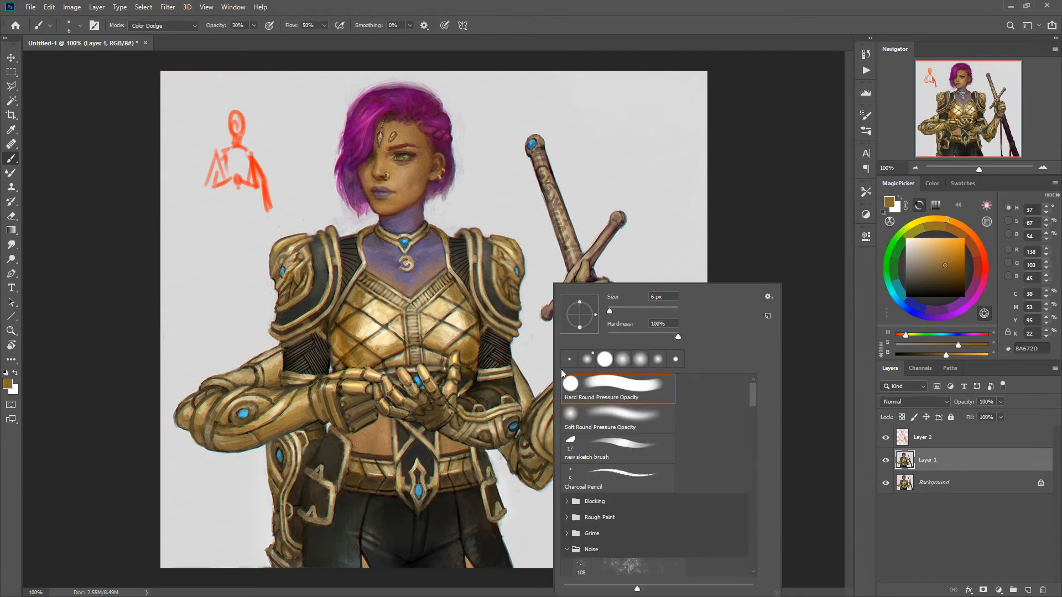
left_click(611, 308)
left_click(622, 310)
left_click(449, 308)
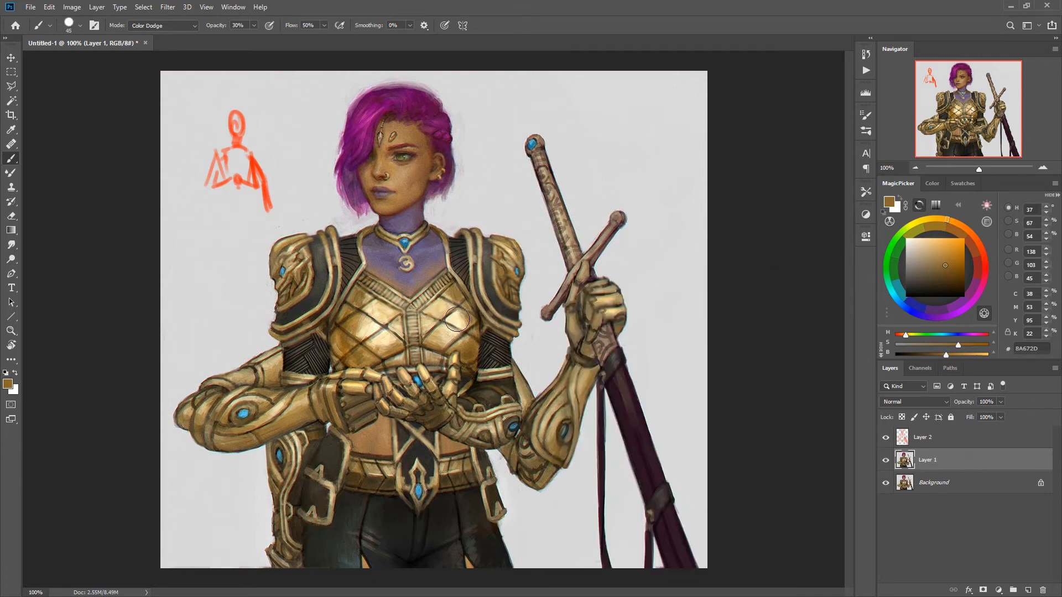
mouse_move(403, 322)
left_mouse_down()
mouse_move(359, 307)
mouse_move(354, 341)
mouse_move(349, 333)
left_mouse_up()
mouse_move(323, 241)
left_mouse_down()
mouse_move(327, 306)
mouse_move(285, 257)
left_mouse_up()
mouse_move(490, 249)
left_mouse_down()
mouse_move(505, 297)
mouse_move(468, 252)
mouse_move(475, 259)
mouse_move(476, 240)
mouse_move(475, 271)
left_mouse_up()
mouse_move(568, 400)
left_mouse_down()
mouse_move(583, 381)
mouse_move(515, 494)
left_mouse_up()
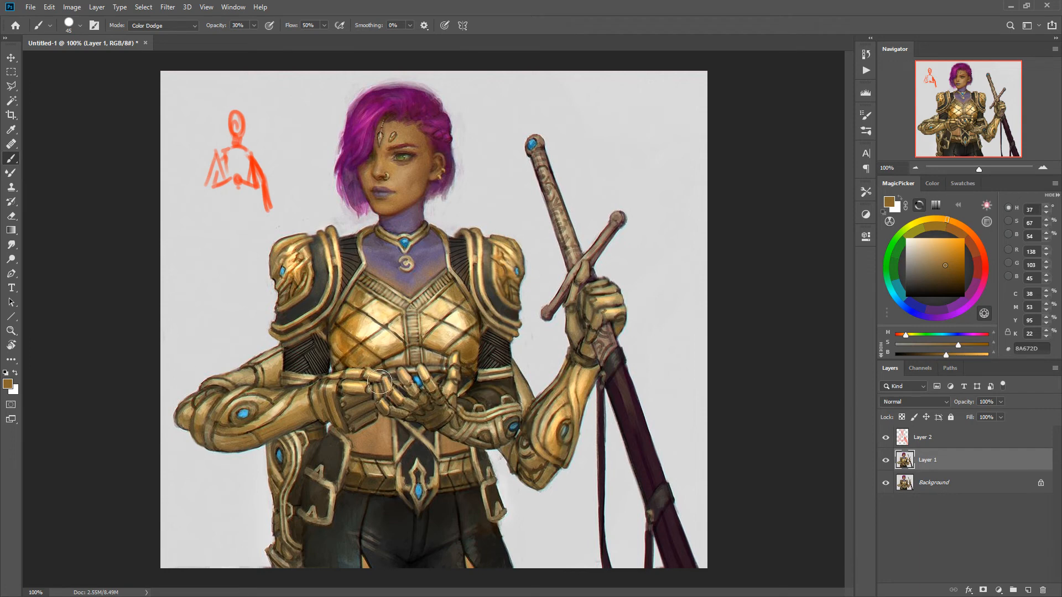
- Brush golden highlights over the folded arm's gauntlet and forearm armor, and along the sword arm up to its hand
mouse_move(382, 379)
left_mouse_down()
mouse_move(349, 379)
mouse_move(366, 383)
mouse_move(246, 419)
mouse_move(314, 395)
mouse_move(223, 402)
mouse_move(286, 405)
mouse_move(183, 420)
mouse_move(204, 408)
mouse_move(279, 416)
mouse_move(180, 420)
mouse_move(299, 412)
left_mouse_up()
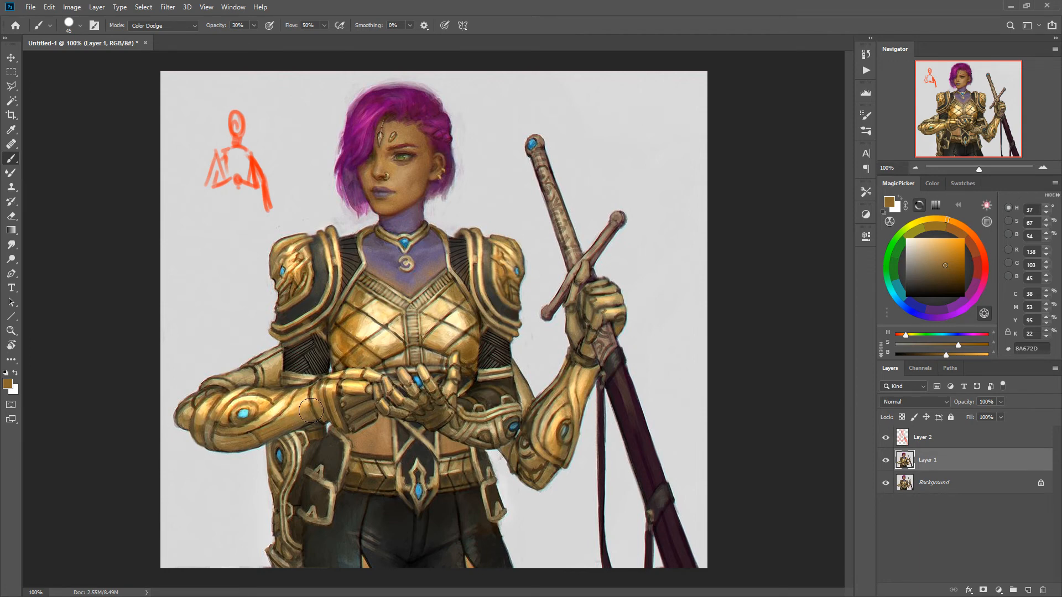
mouse_move(255, 363)
left_mouse_down()
mouse_move(267, 369)
mouse_move(210, 385)
mouse_move(224, 394)
left_mouse_up()
mouse_move(567, 386)
left_mouse_down()
mouse_move(601, 324)
mouse_move(595, 289)
mouse_move(582, 282)
mouse_move(571, 296)
left_mouse_up()
- Undo the broad stroke on the sword grip, then highlight the grip and the folded arm's elbow armor with an 18 px brush
mouse_move(541, 154)
left_mouse_down()
mouse_move(584, 271)
mouse_move(548, 169)
mouse_move(574, 233)
left_mouse_up()
key("ctrl+z")
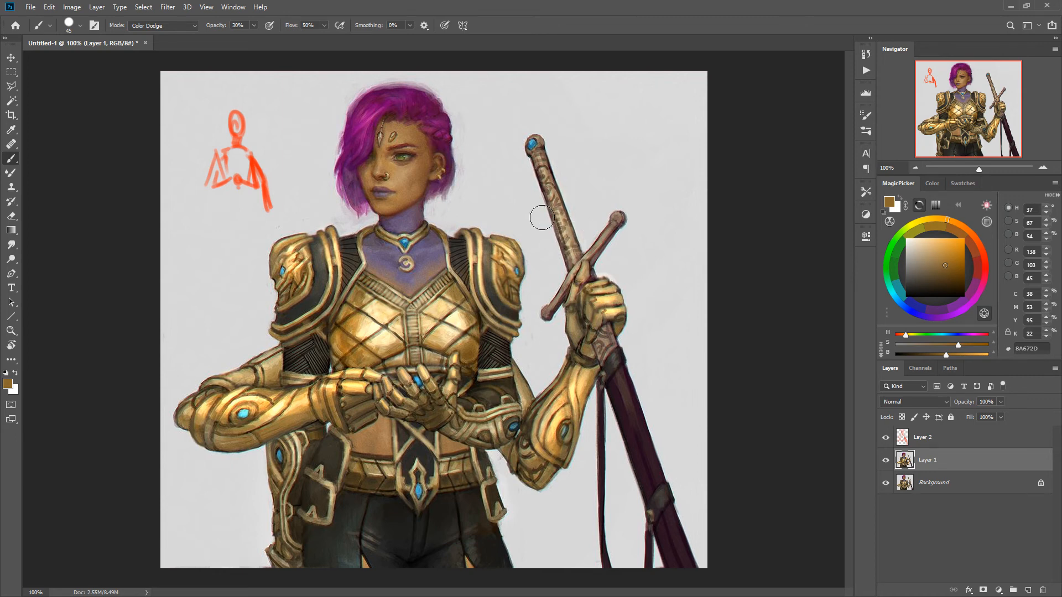
right_click(510, 337)
left_click_drag(581, 314, 575, 312)
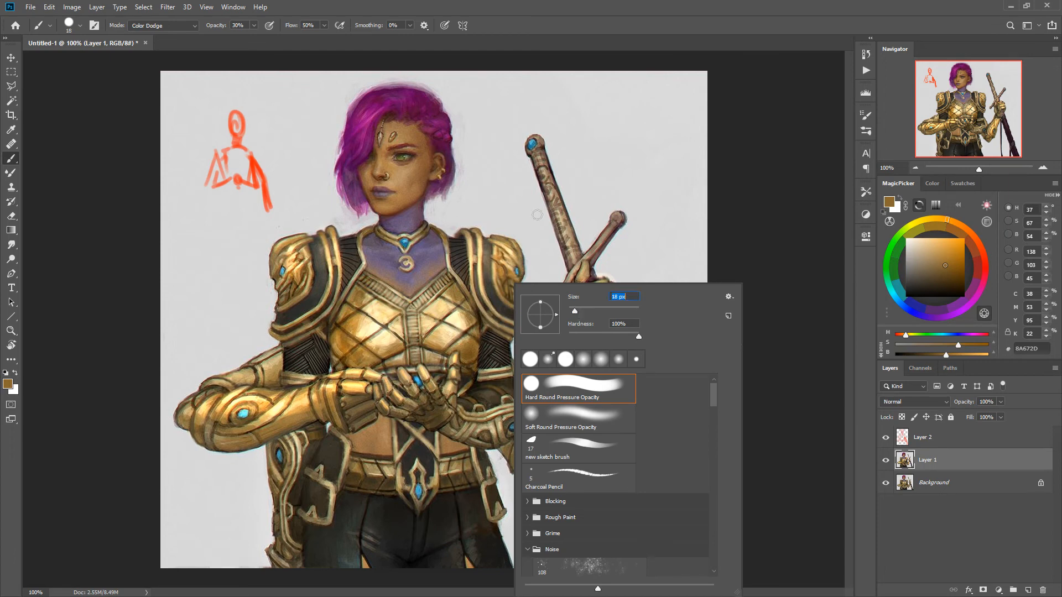
mouse_move(542, 163)
left_mouse_down()
mouse_move(575, 257)
mouse_move(563, 235)
left_mouse_up()
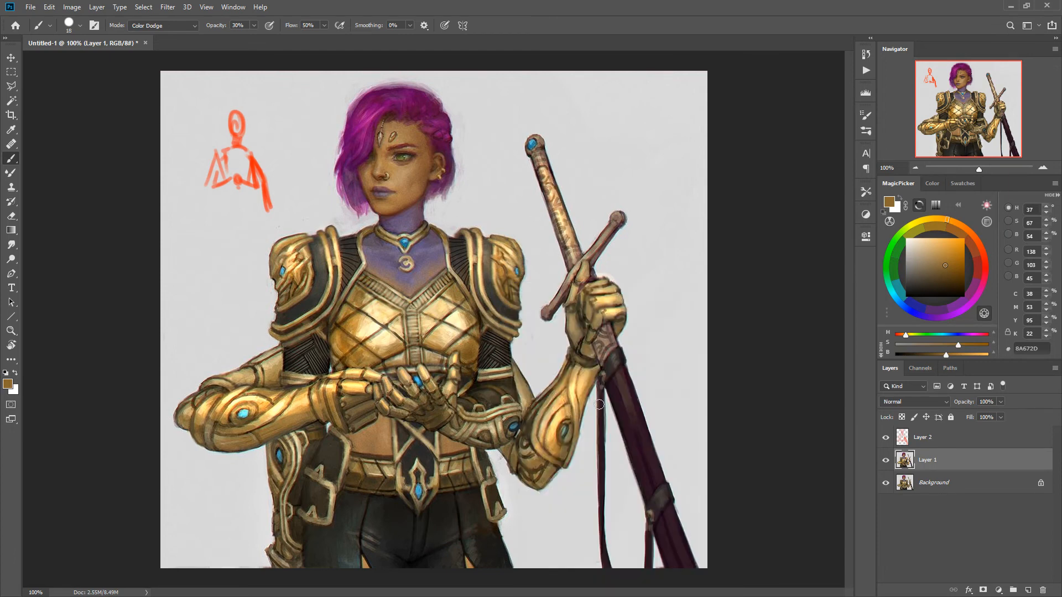
mouse_move(510, 409)
left_mouse_down()
mouse_move(456, 414)
mouse_move(505, 411)
left_mouse_up()
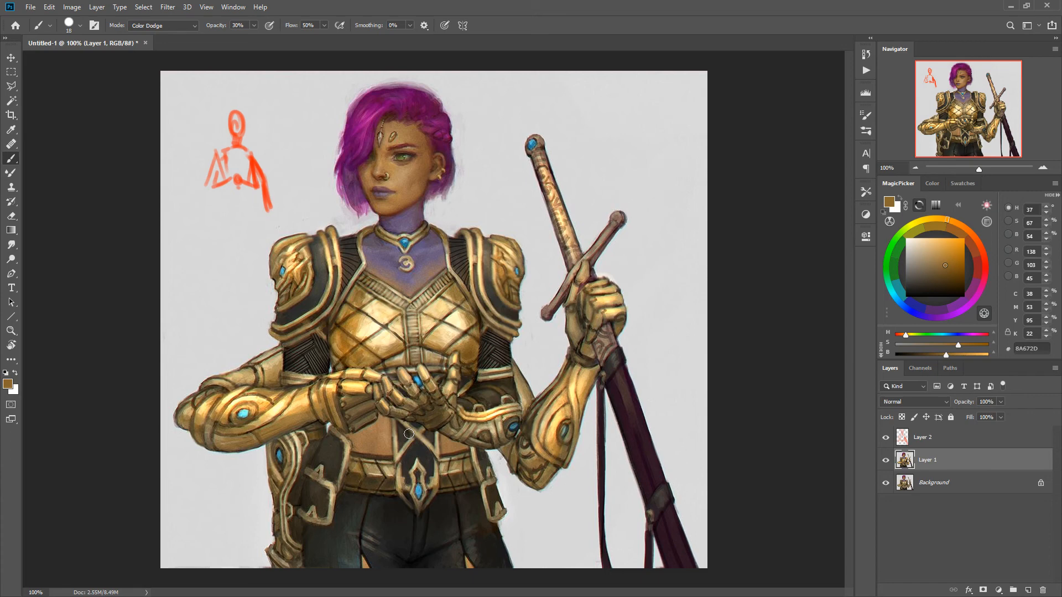
- Shade the hip armor, belt and elbow armor using a 40 px brush in Multiply mode
left_click(161, 26)
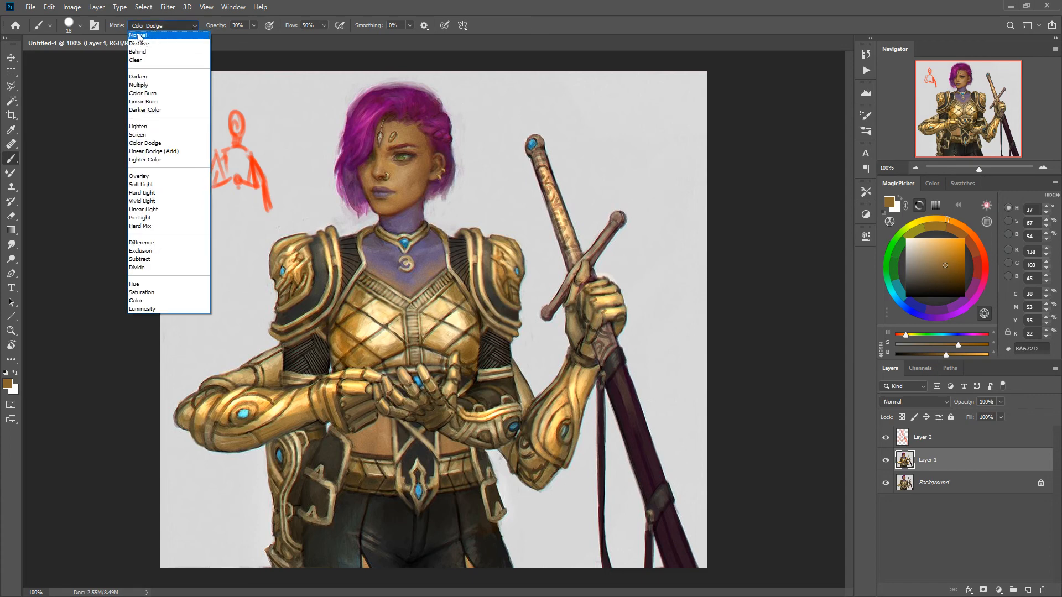
left_click(139, 36)
left_click(142, 24)
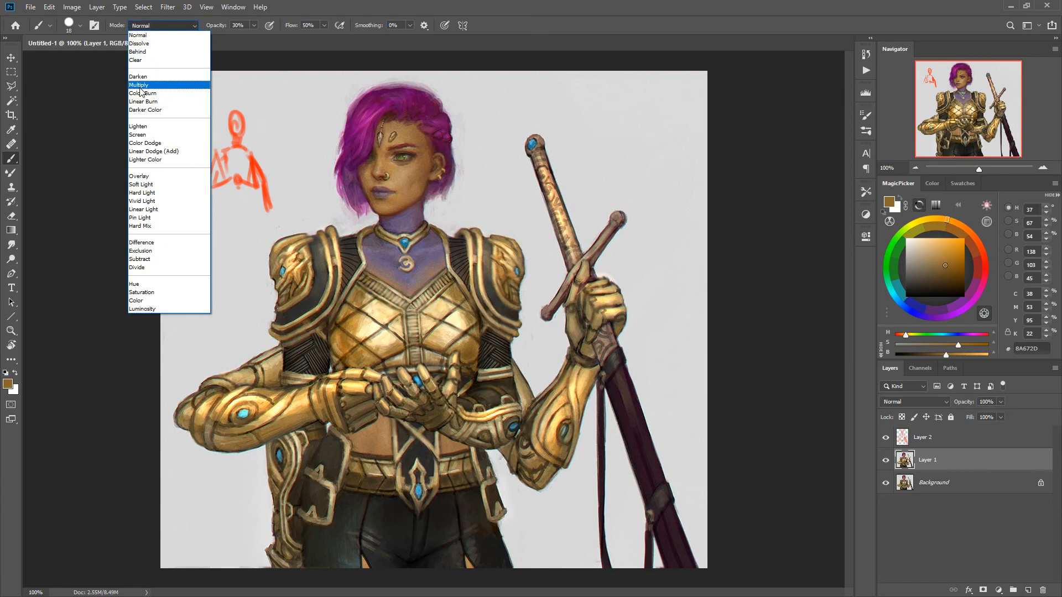
left_click(140, 87)
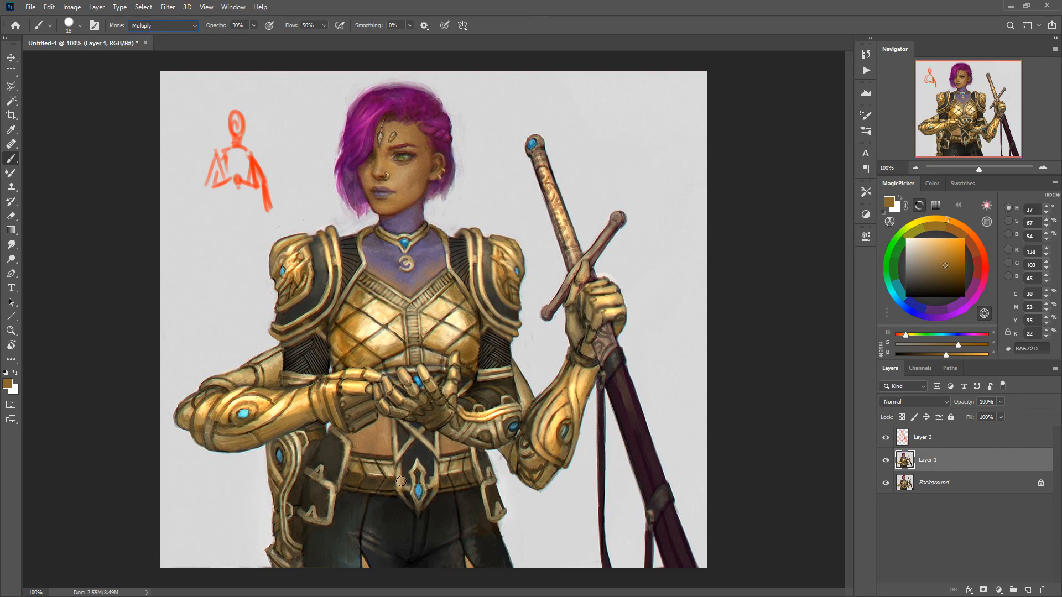
right_click(421, 413)
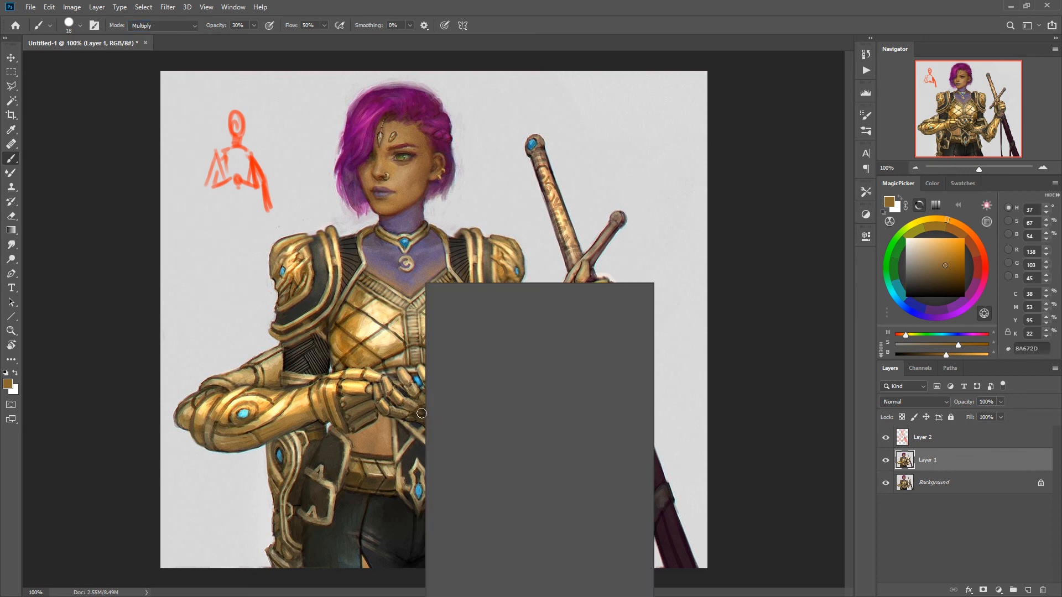
left_click_drag(487, 312, 494, 311)
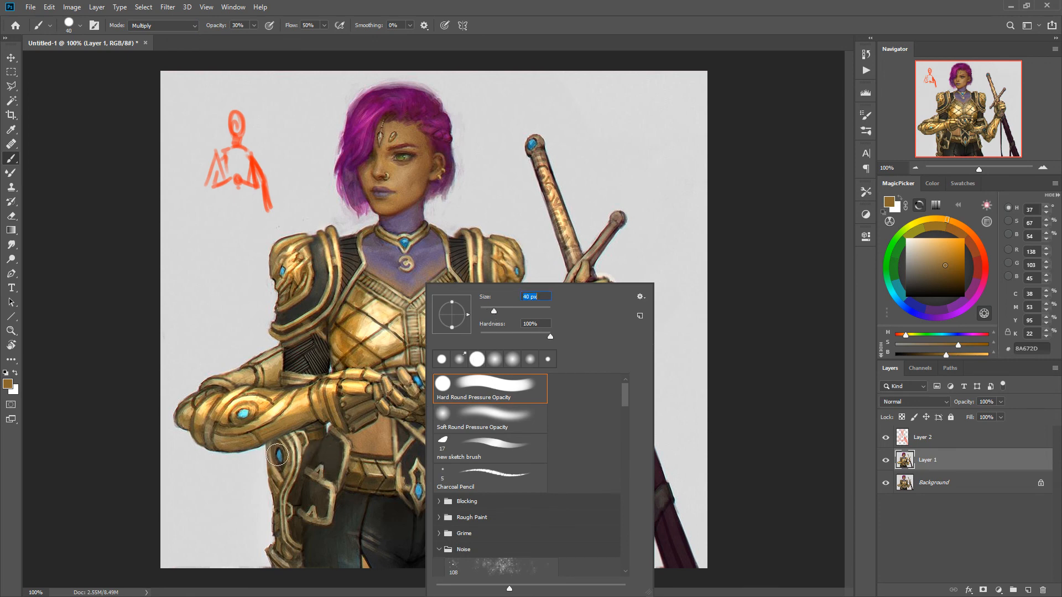
left_click(277, 453)
left_click_drag(283, 461, 388, 519)
mouse_move(474, 467)
left_mouse_down()
mouse_move(424, 497)
mouse_move(399, 486)
left_mouse_up()
mouse_move(507, 461)
left_mouse_down()
mouse_move(539, 493)
mouse_move(502, 448)
mouse_move(532, 477)
mouse_move(522, 428)
left_mouse_up()
left_click_drag(519, 382, 524, 405)
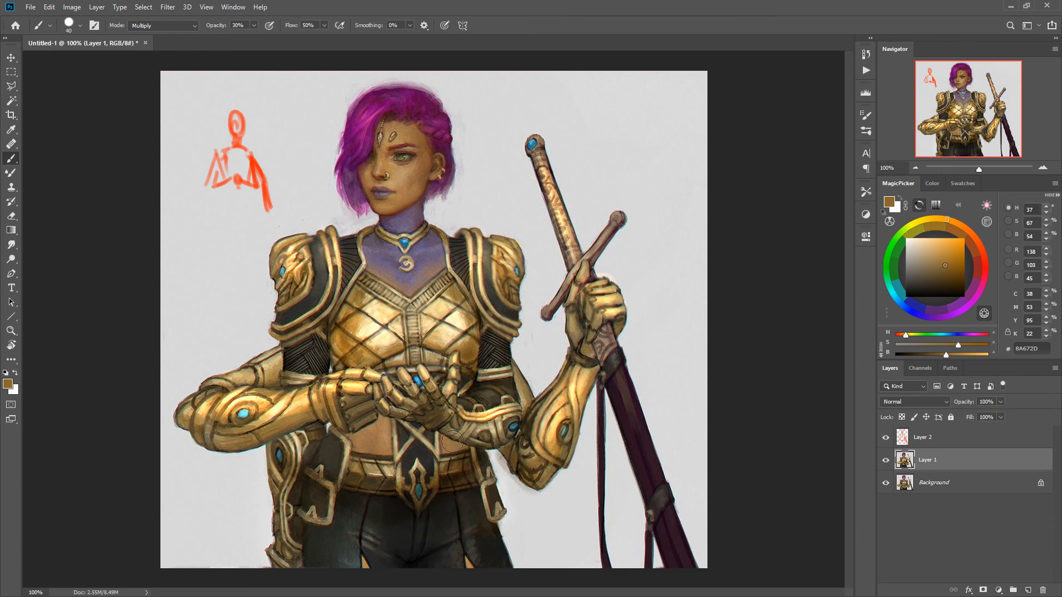